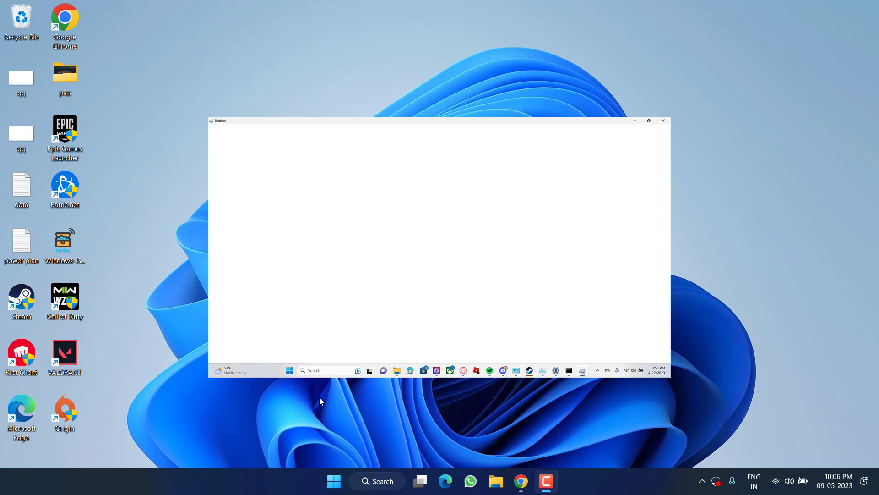
- Open Programs and Features by running appwiz.cpl from the Run box
right_click(335, 481)
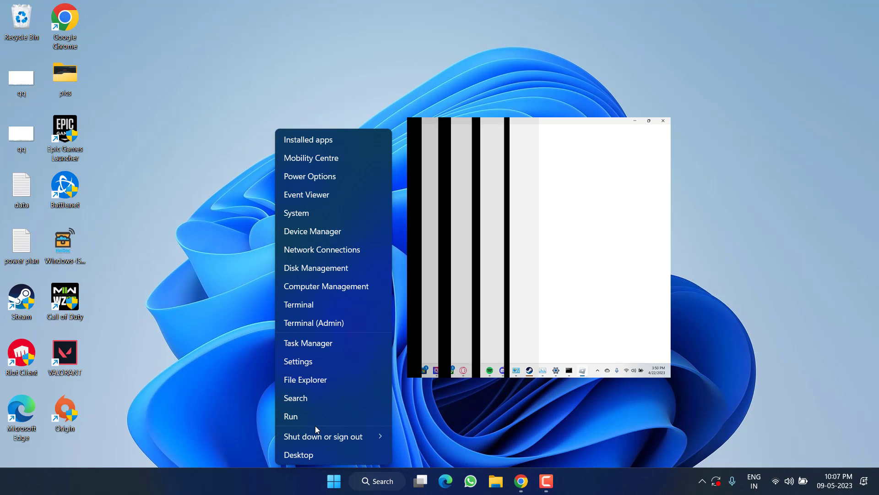
click(295, 415)
text(app)
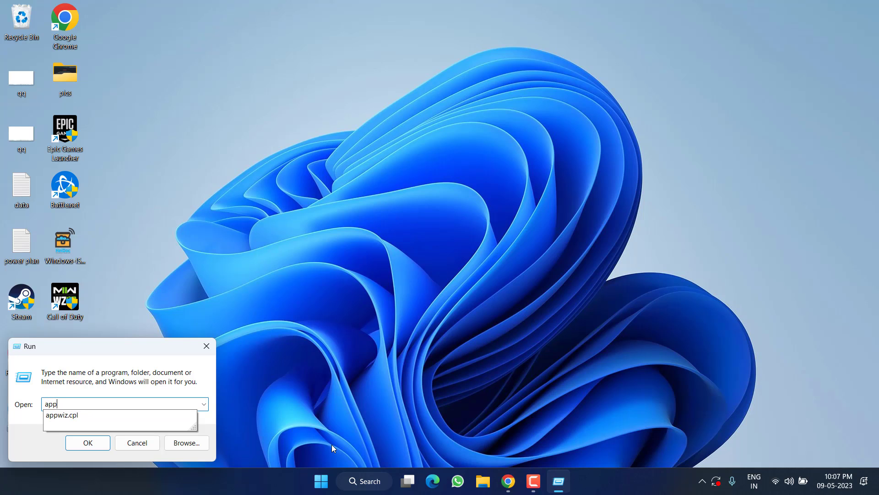
text(wiz.cpl)
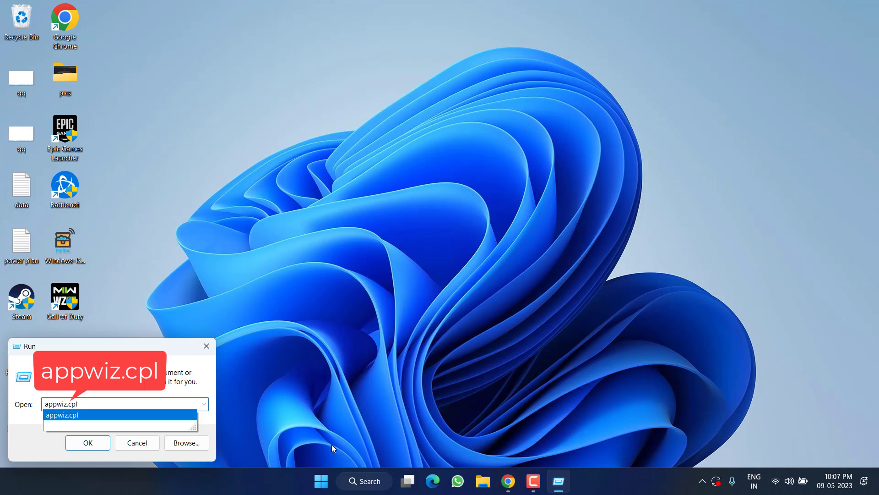
key(Return)
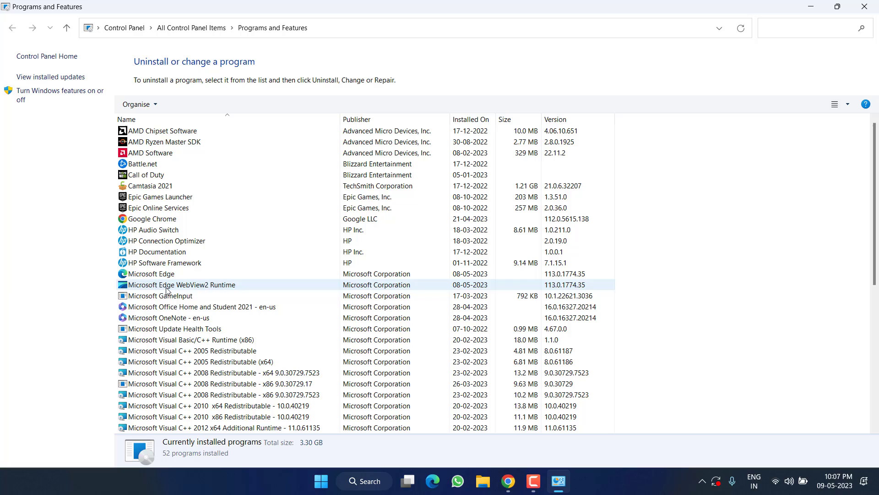
- Uninstall Roblox Player from the installed programs list and acknowledge completion
click(156, 307)
scroll(156, 308, down, 8)
click(158, 339)
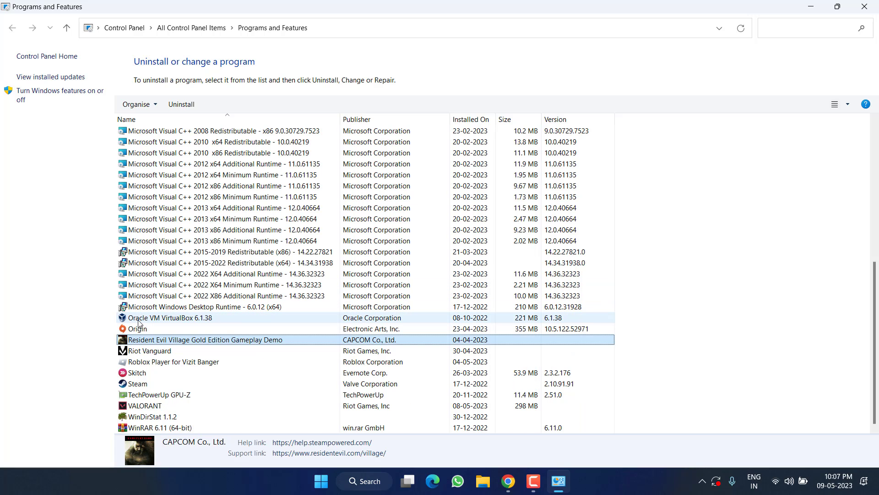
click(155, 363)
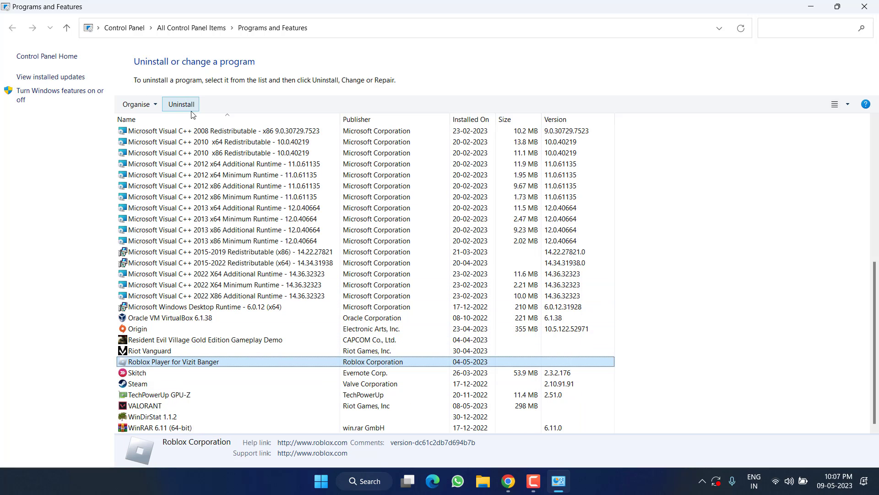
click(182, 104)
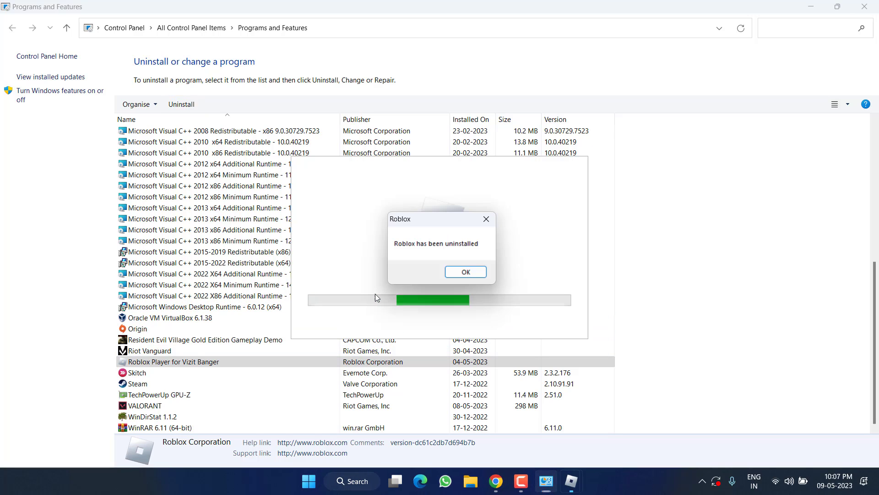
click(458, 272)
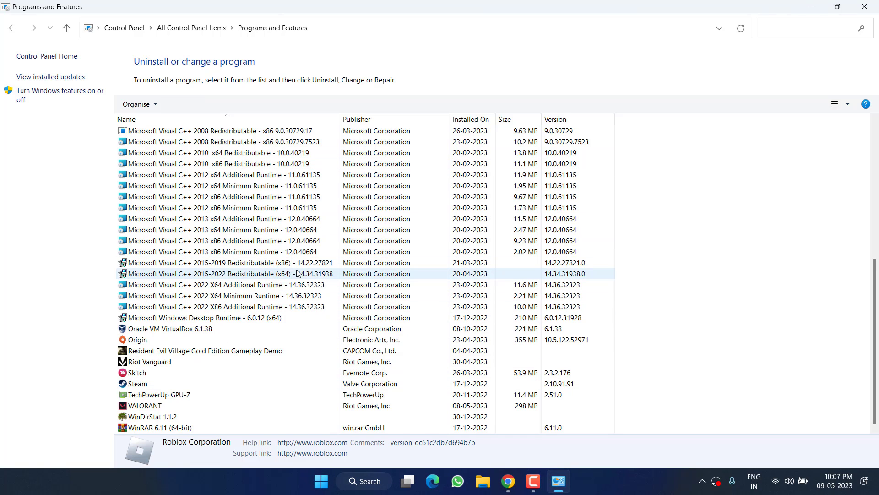
click(184, 229)
- Close Programs and Features and launch Microsoft Store from Start search
click(864, 7)
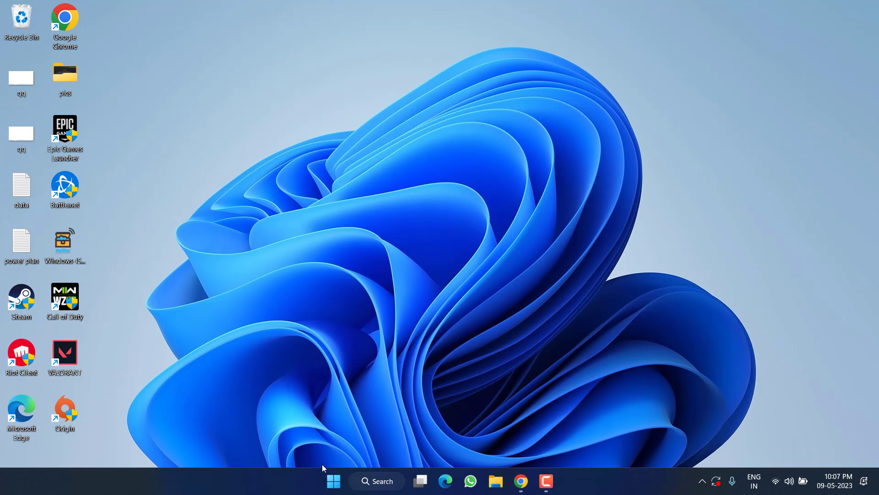
click(334, 481)
text(store)
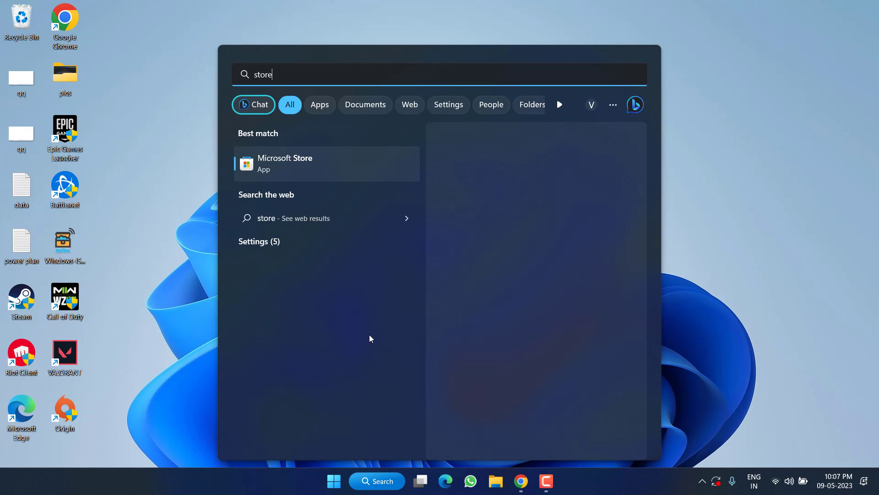
click(526, 165)
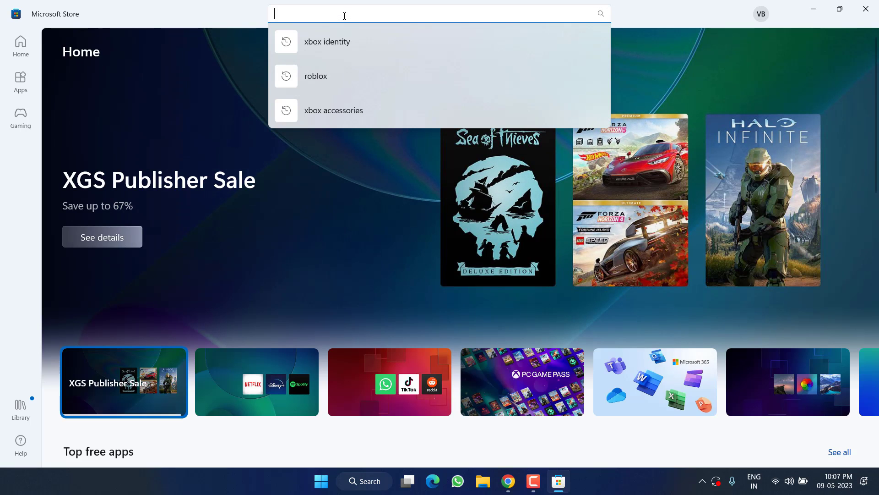
- Find Roblox in the Store, start its install, and minimise the Store
text(roblox)
key(Return)
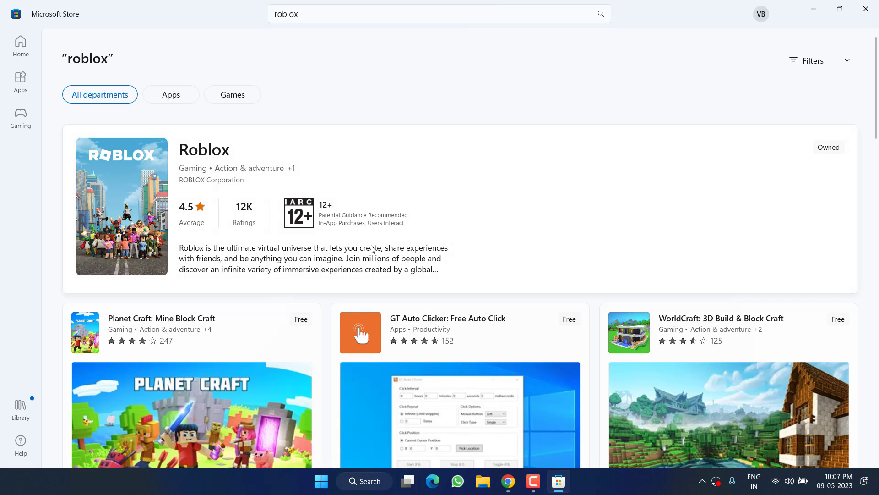
click(828, 152)
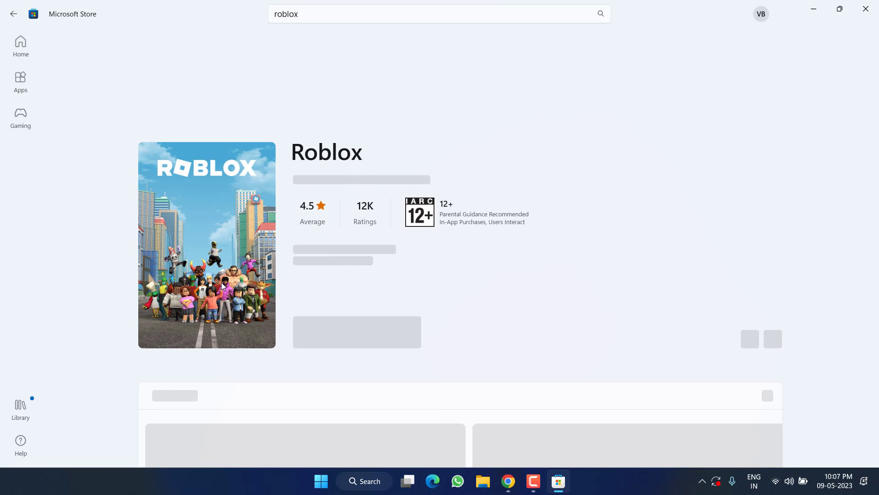
click(328, 323)
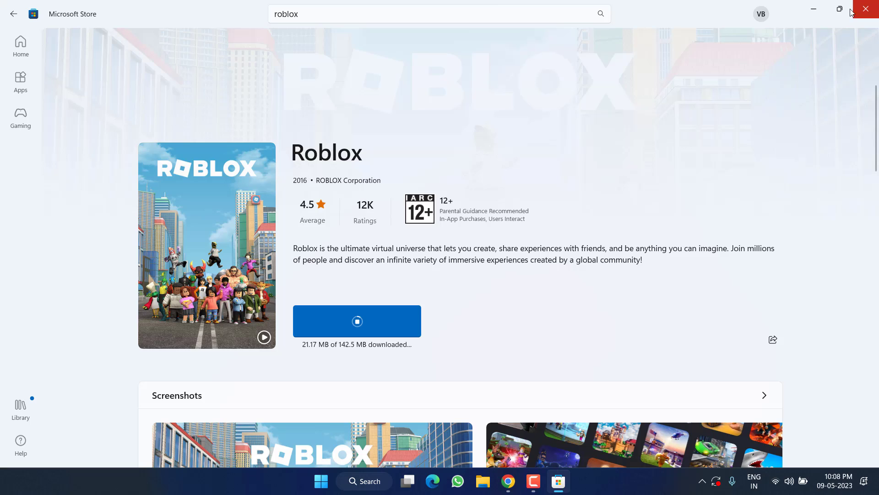
click(814, 9)
mouse_move(507, 481)
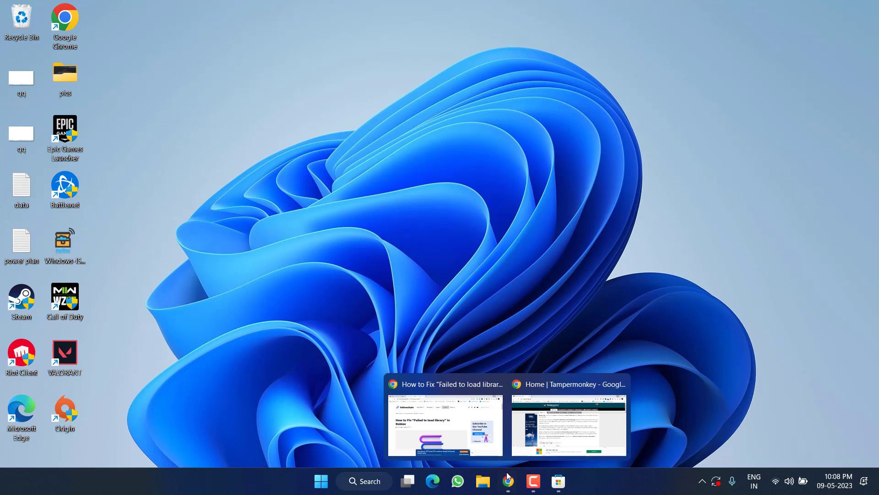
- Bring up Chrome and search 'violent' in a new tab
click(563, 427)
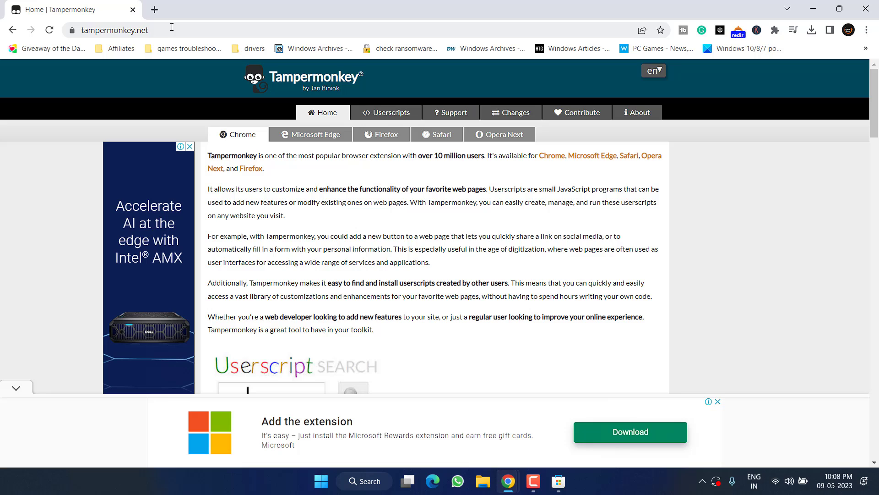
click(153, 11)
text(violent)
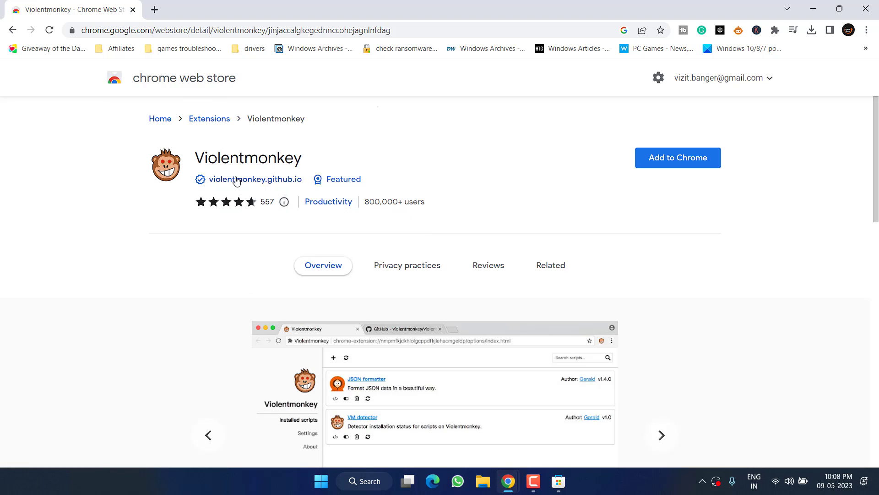
- Remove the Keywords Everywhere extension from Chrome
click(775, 31)
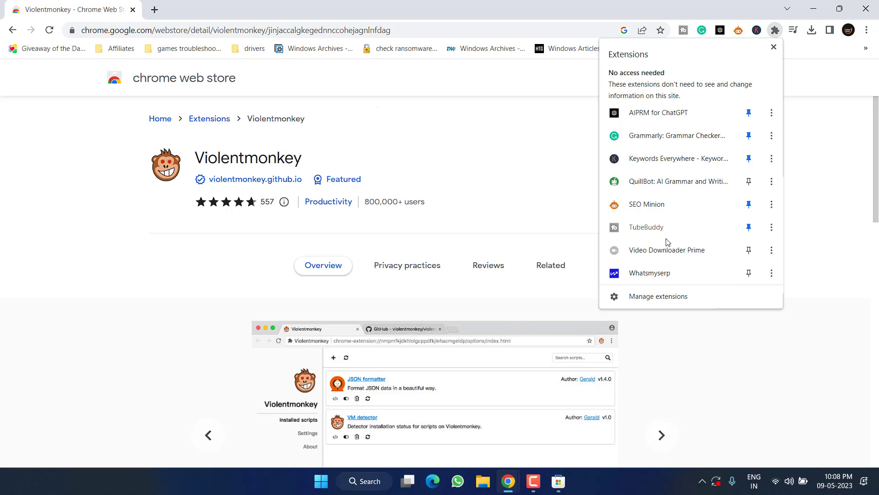
click(772, 160)
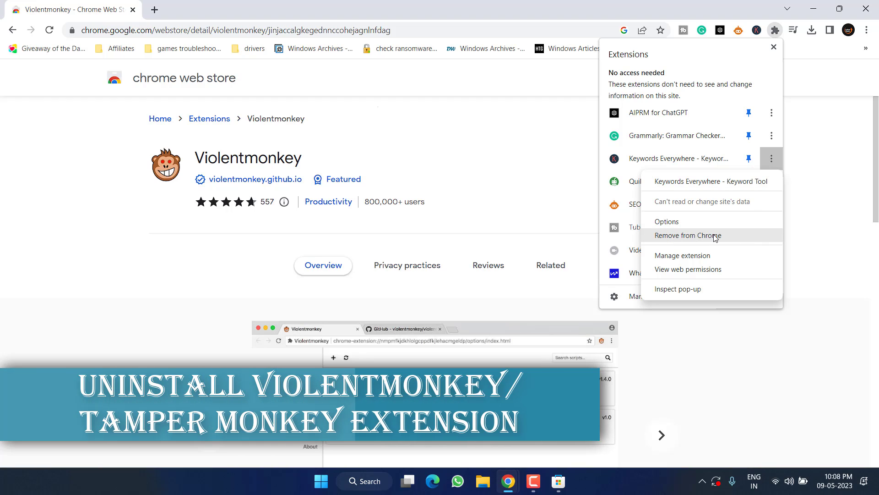
click(468, 178)
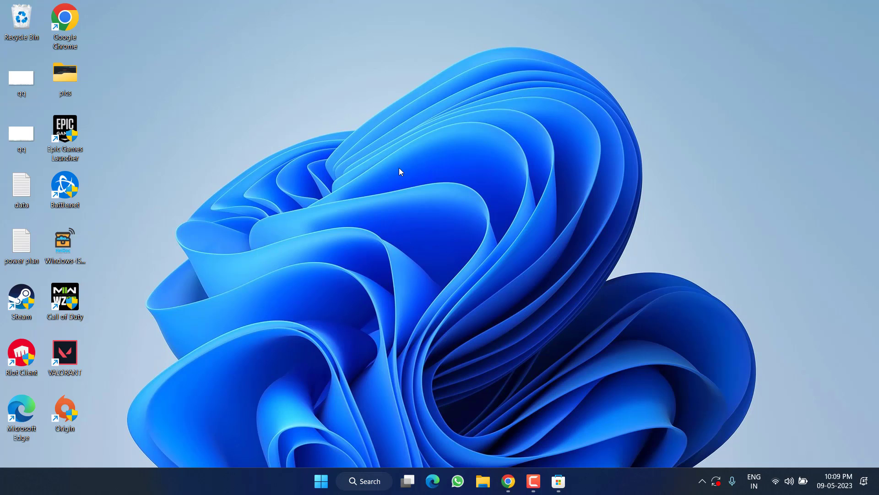
- Switch Optimisations for windowed games On in the default graphics settings, then close Settings
key(super+i)
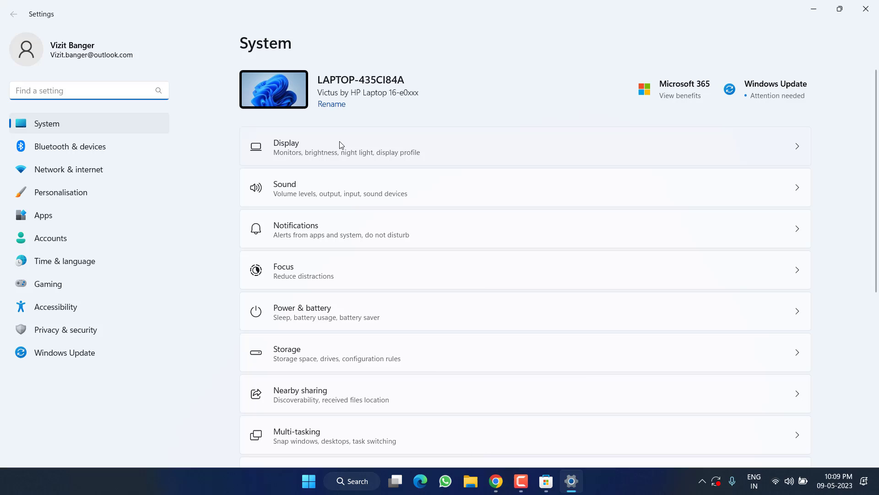
click(338, 151)
scroll(351, 234, down, 4)
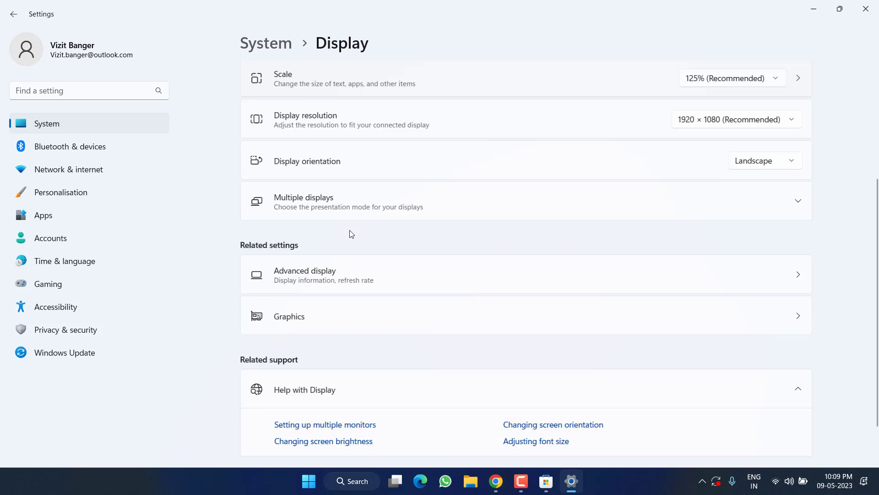
click(359, 269)
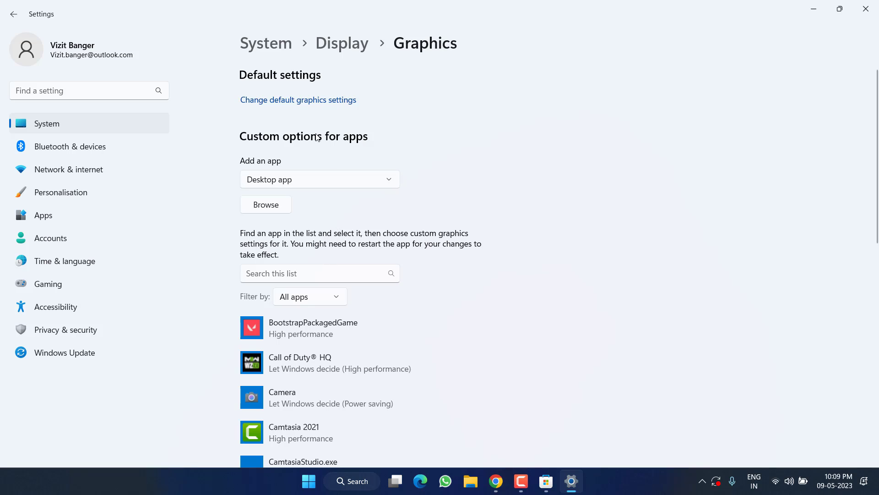
click(323, 101)
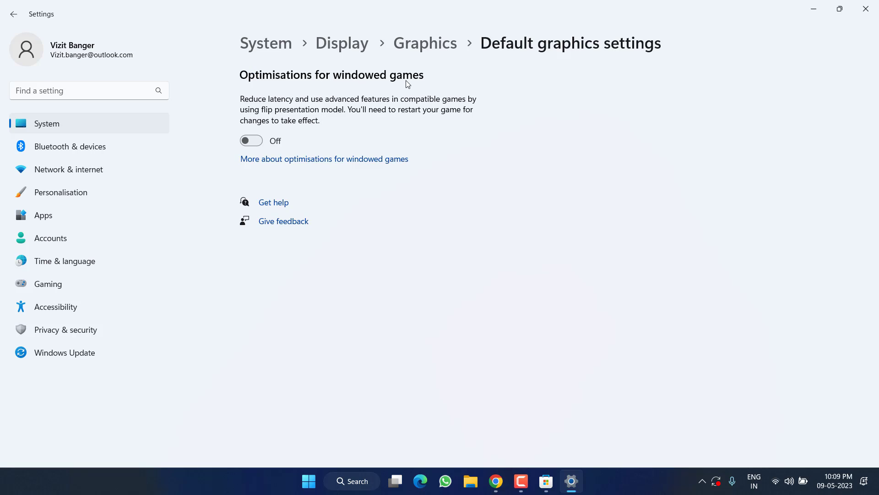
click(273, 143)
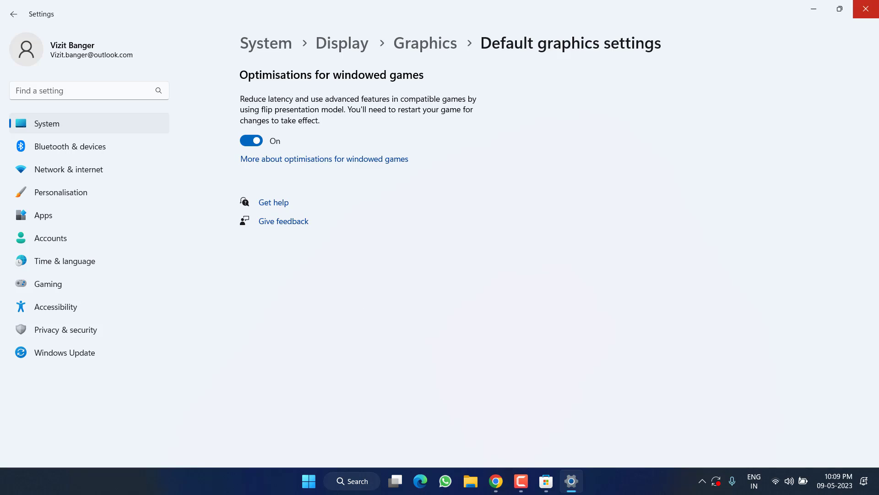
click(876, 5)
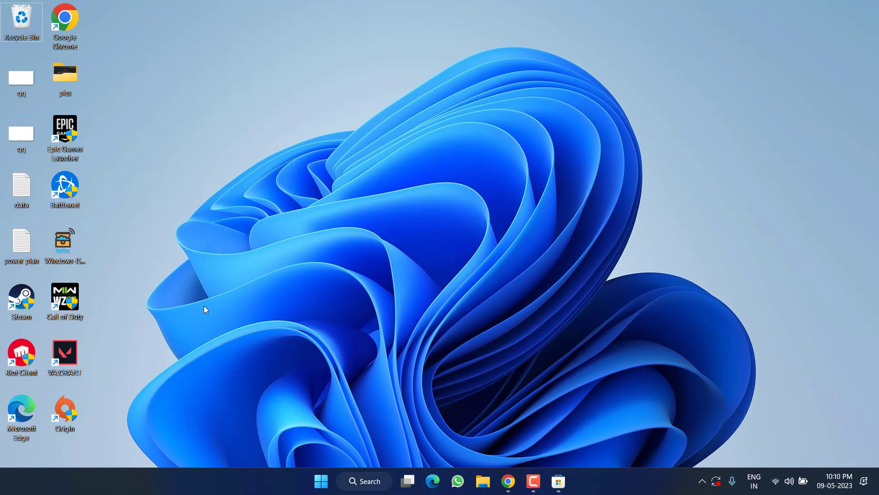
- Launch Network Connections by running ncpa.cpl from the Run box
right_click(328, 487)
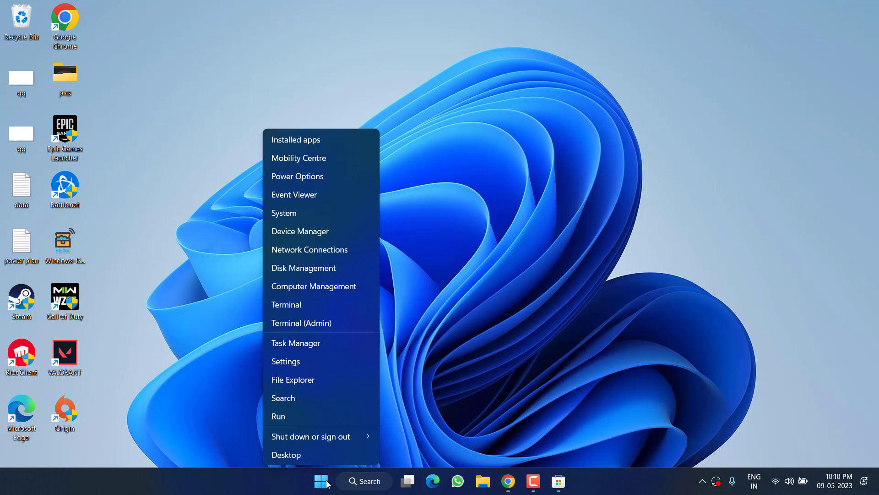
click(297, 416)
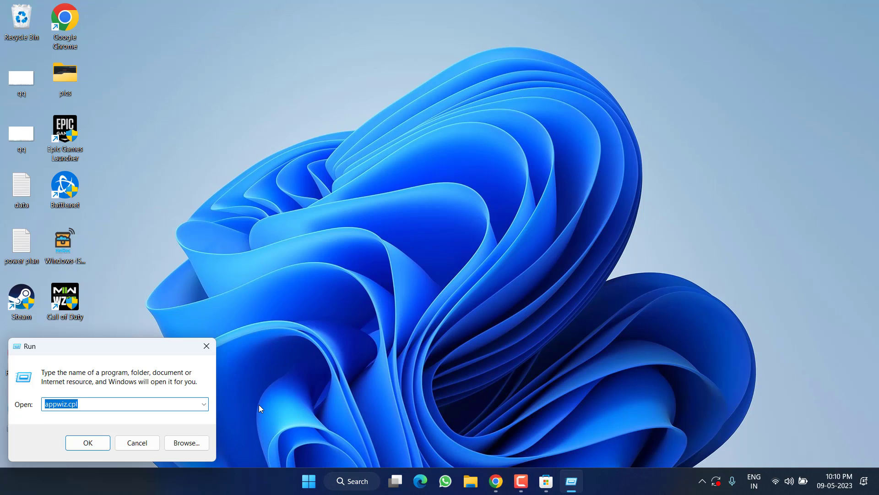
text(ncpa)
key(Down)
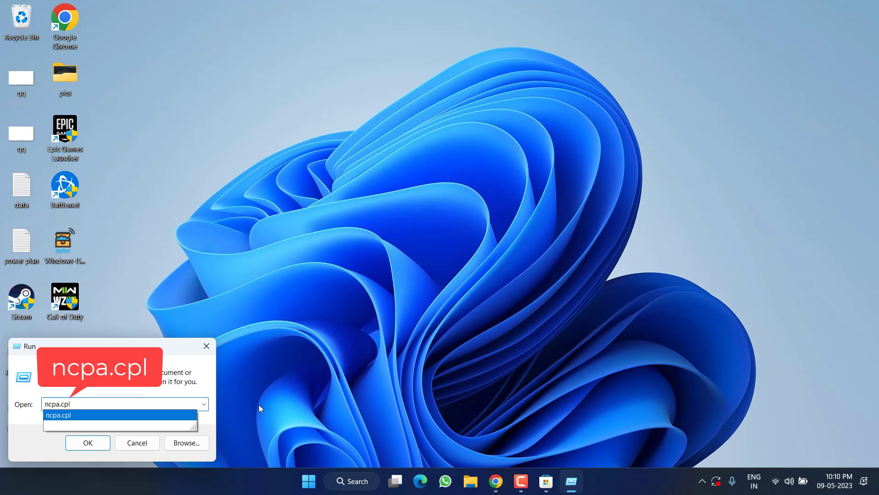
key(Return)
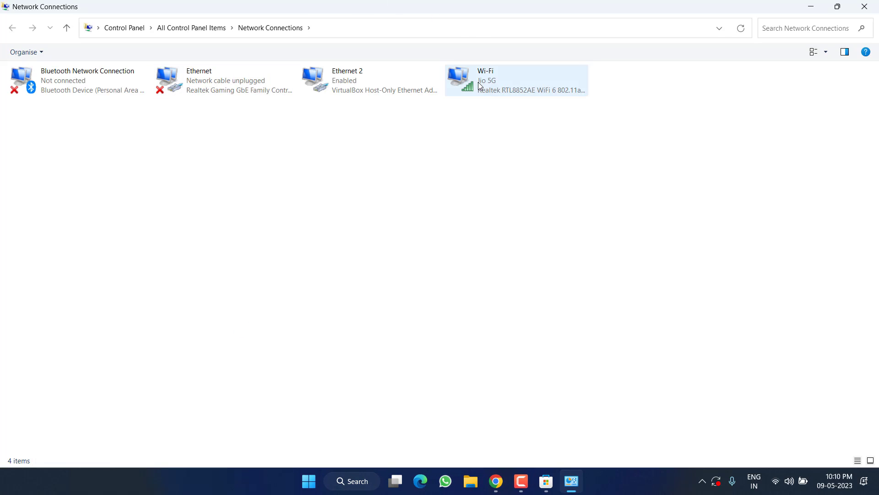
- Set the Wi-Fi IPv4 DNS servers to 8.8.8.8 and 8.8.4.4 and apply
right_click(479, 85)
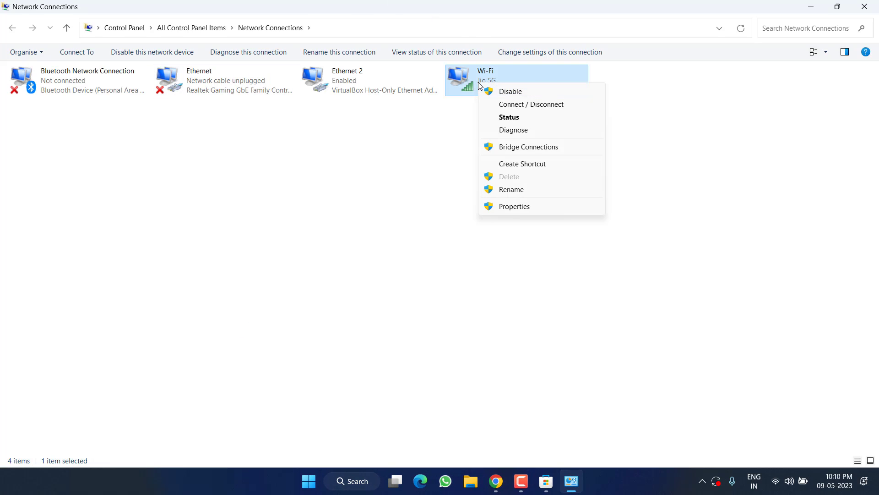
click(514, 207)
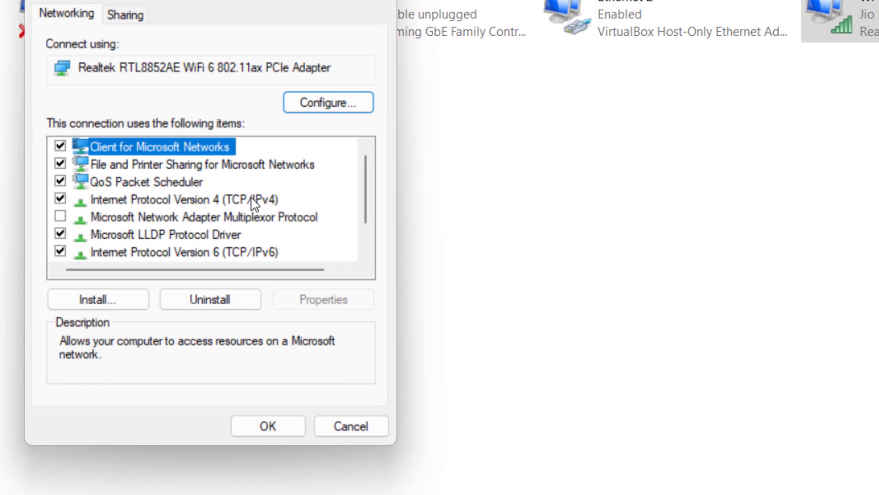
click(252, 199)
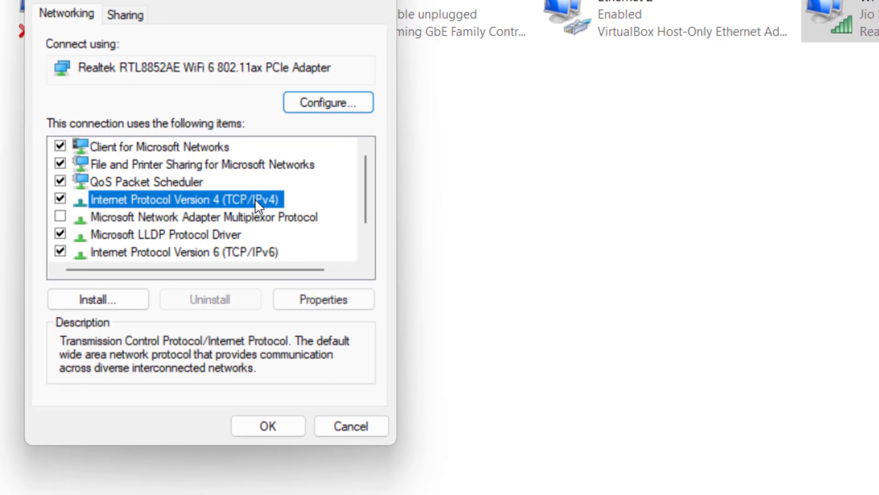
click(347, 306)
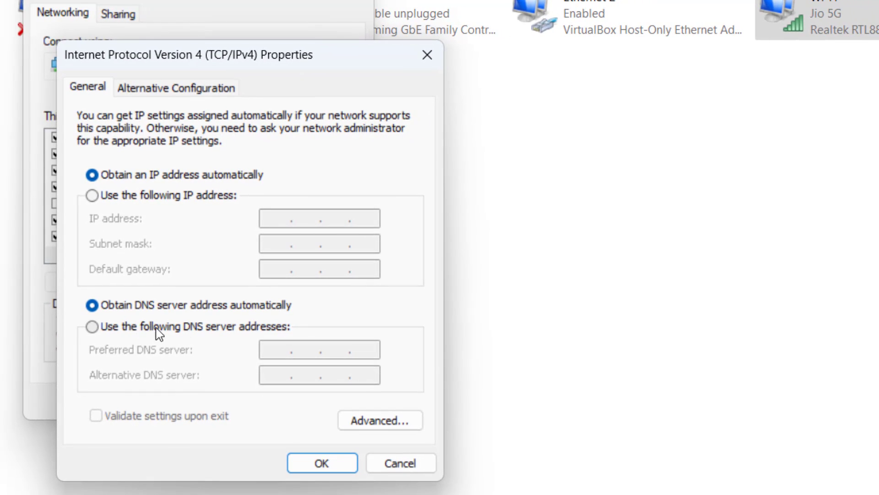
click(144, 327)
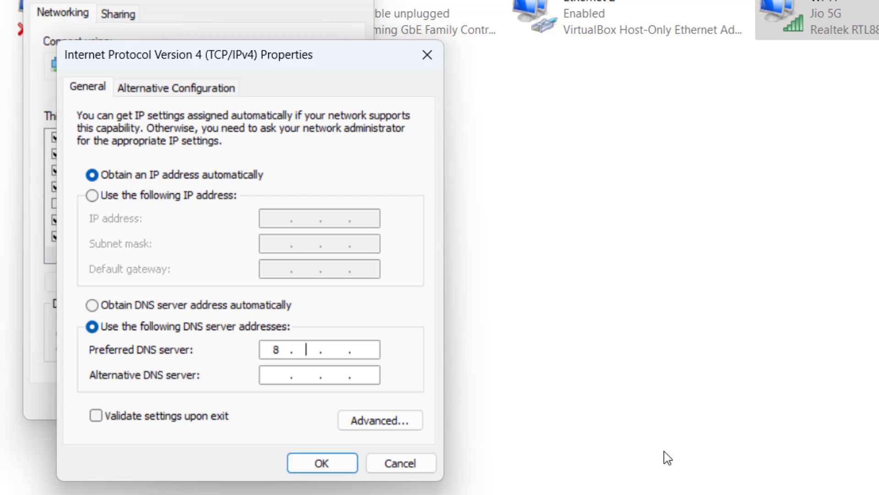
text(8.8)
text(.8.)
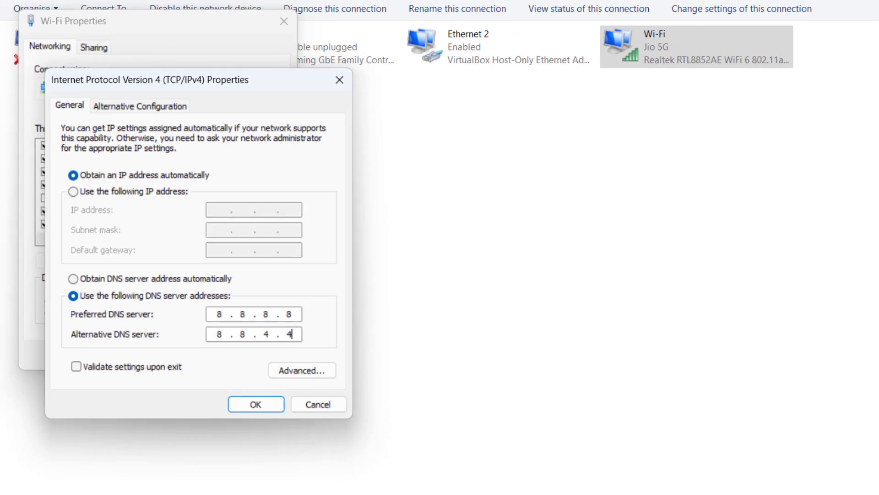
click(189, 344)
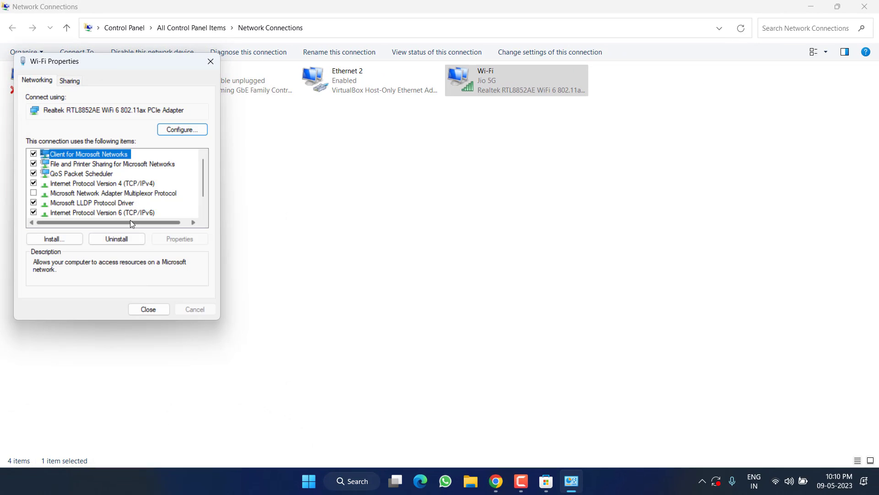
click(151, 310)
- Close the Network Connections window
click(865, 7)
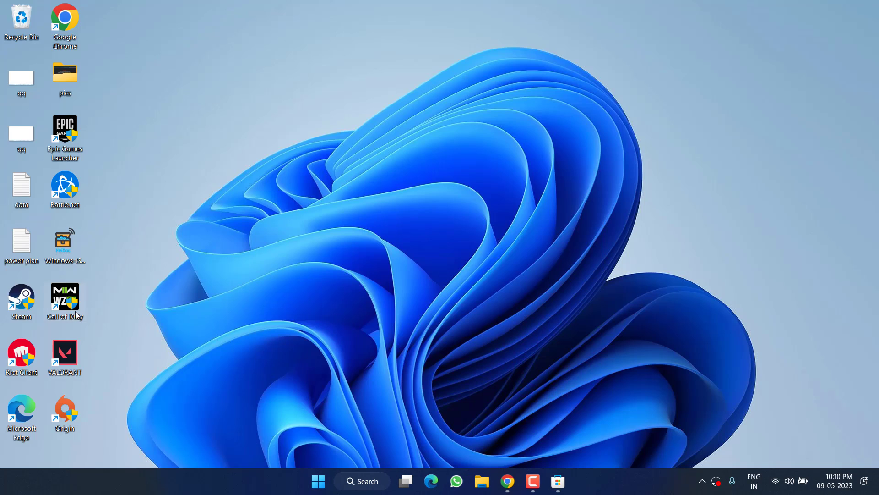